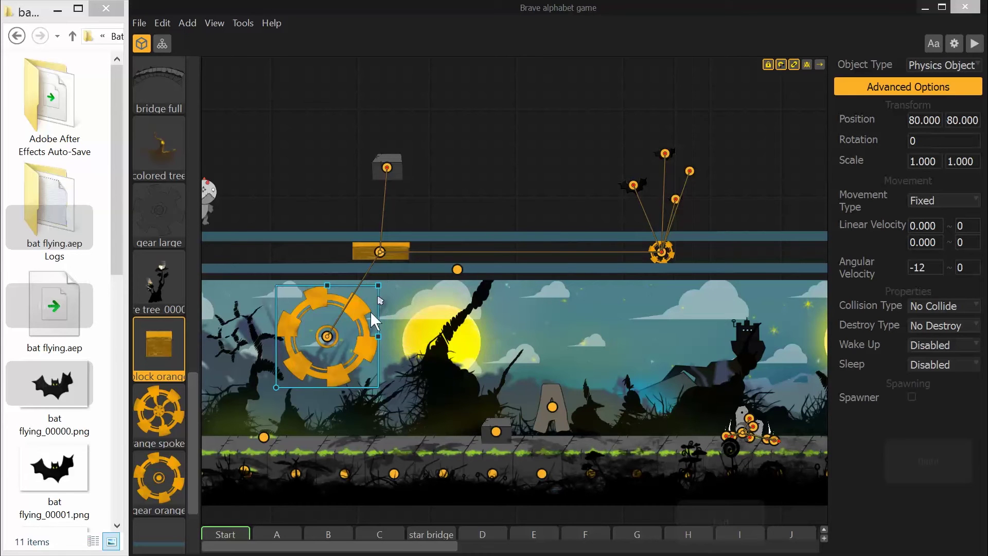
Inspect the orange block, small gear, block-to-gear joint and link speed/torque settings.
click(392, 257)
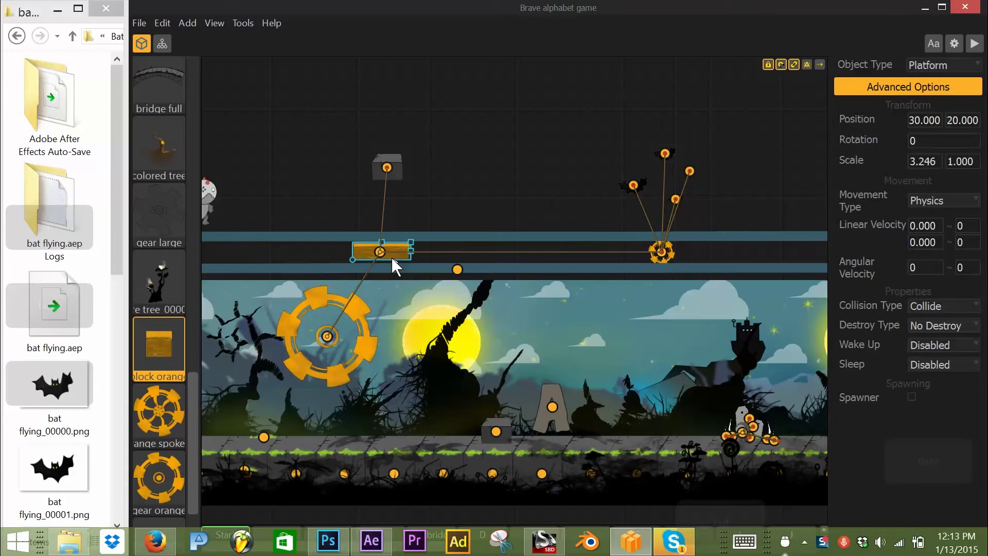
click(666, 260)
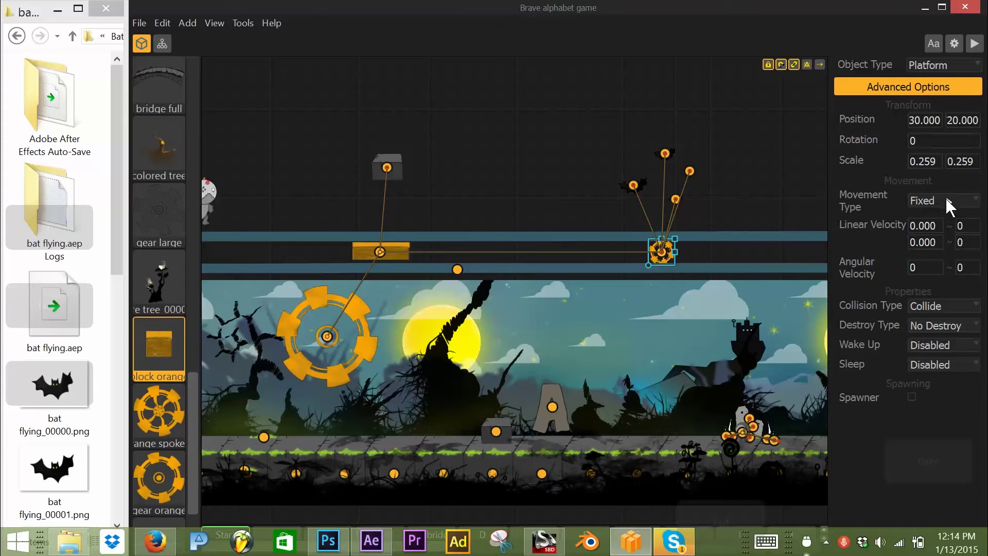
click(958, 66)
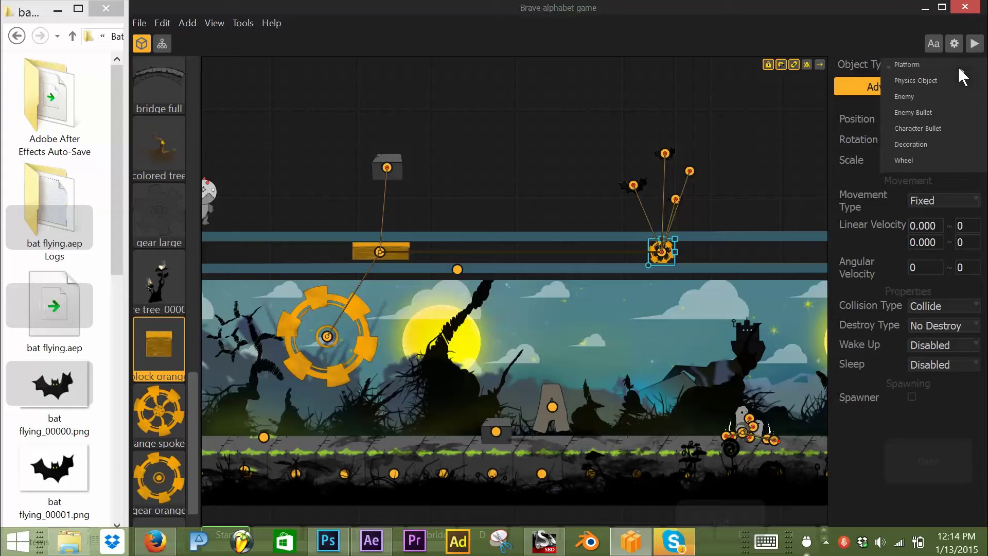
click(761, 144)
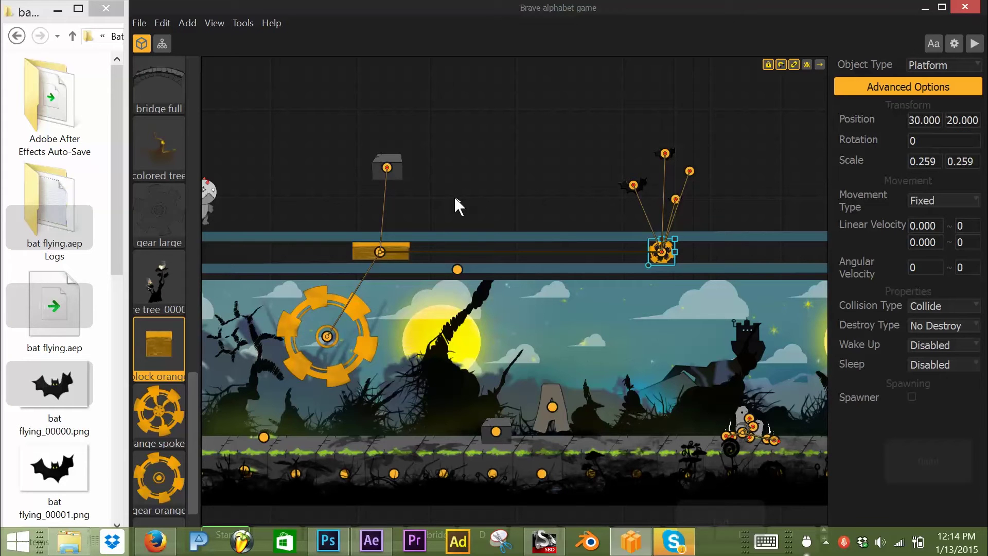
click(384, 206)
click(540, 252)
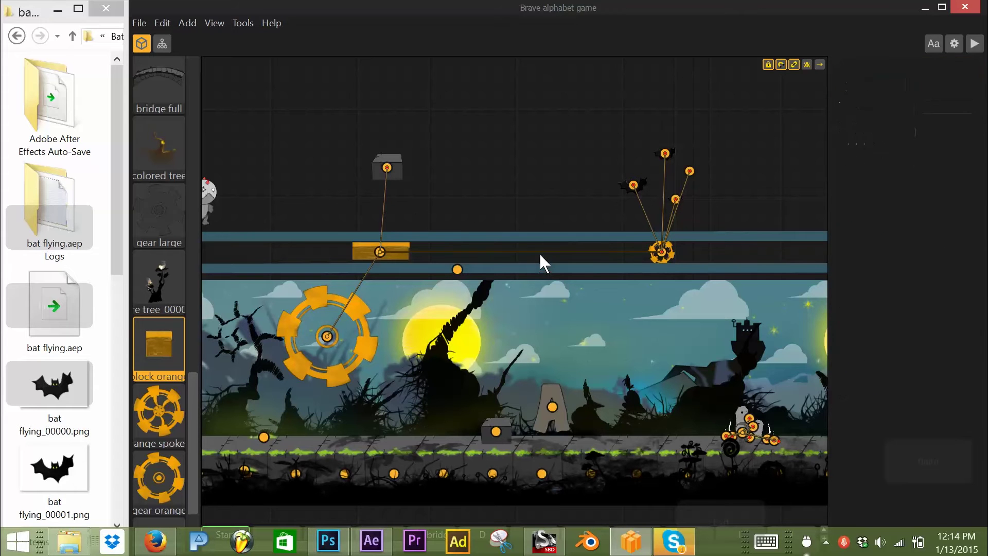
click(539, 253)
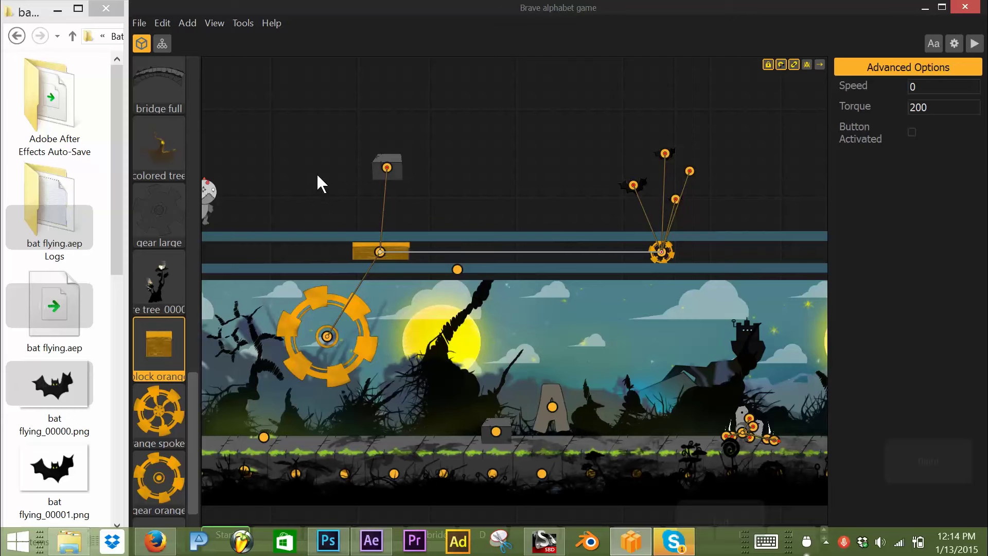
Drag the robot character left to position 30, 60 at the level start.
click(289, 158)
drag(289, 159, 418, 200)
scroll(418, 201, down, 3)
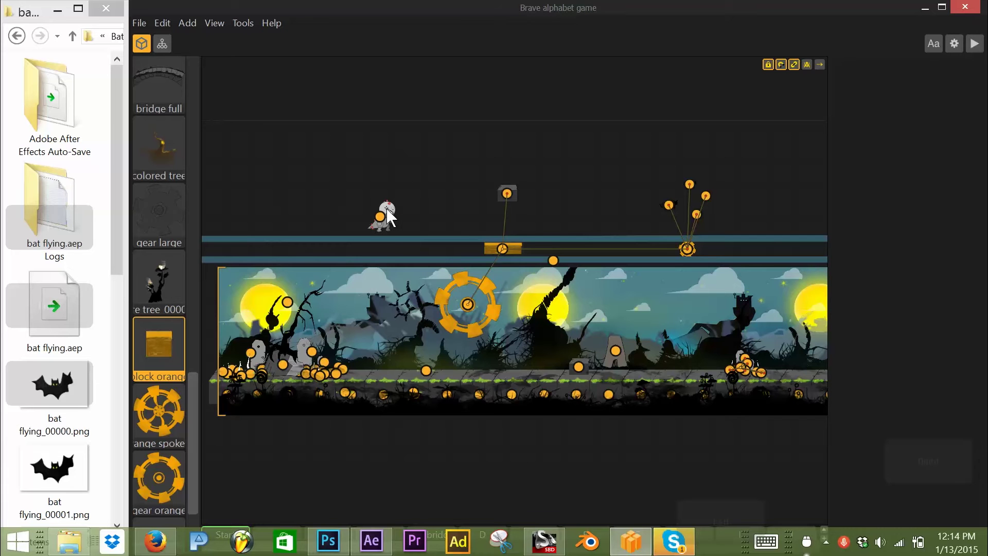
drag(387, 216, 372, 216)
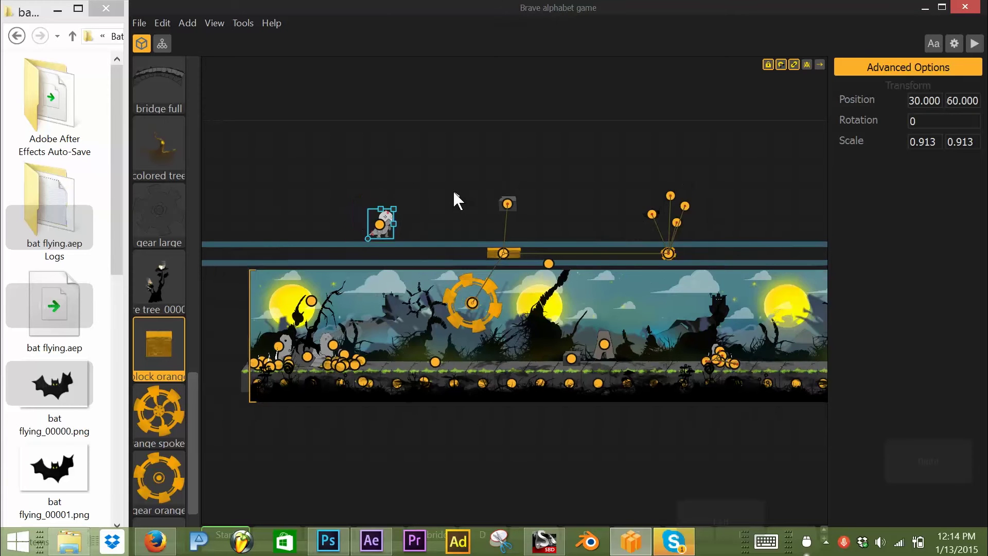
scroll(464, 210, up, 4)
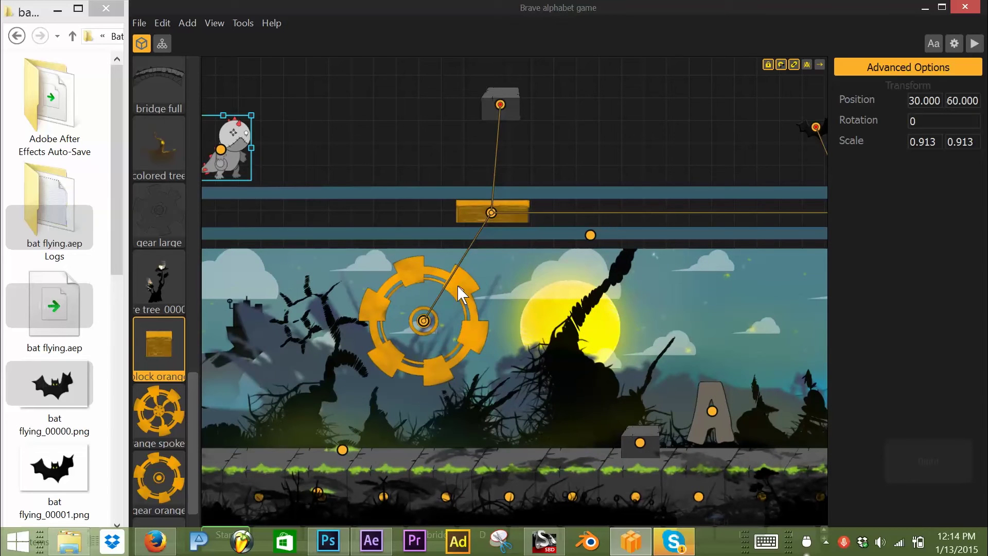
click(462, 293)
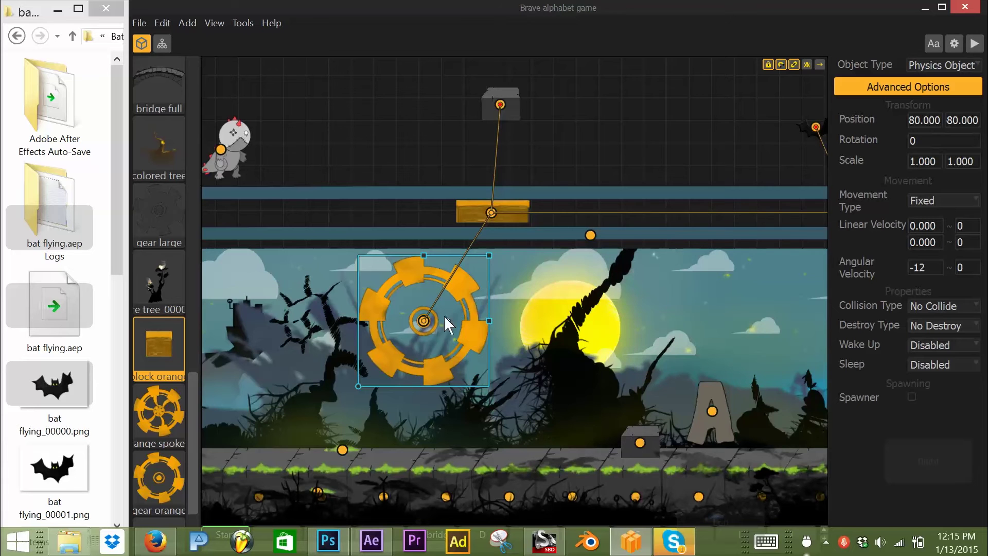
click(634, 213)
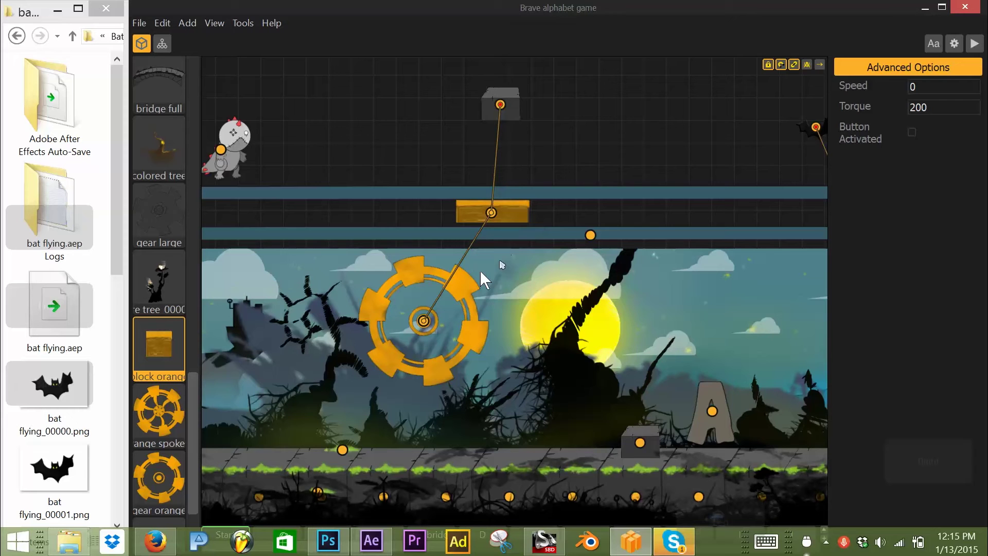
click(456, 280)
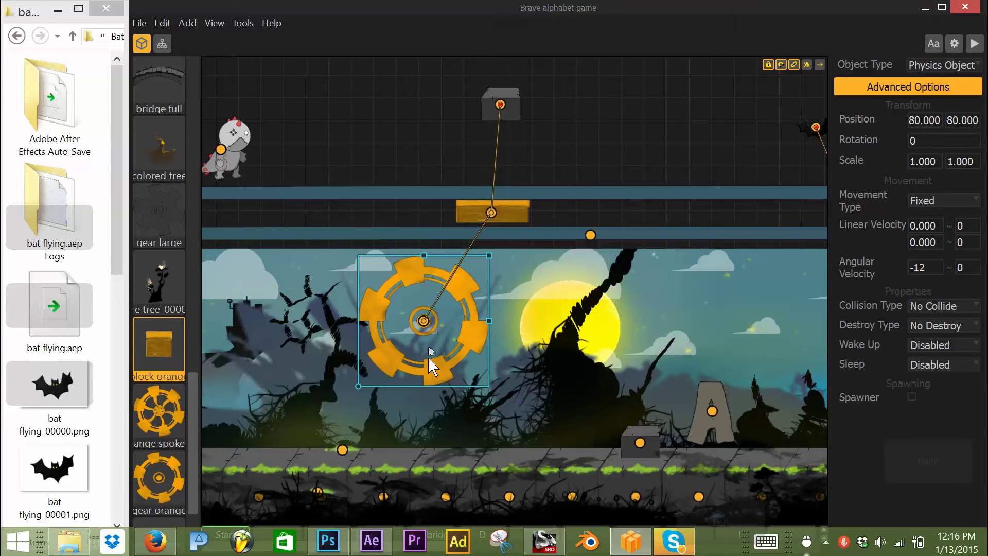
scroll(435, 402, down, 1)
scroll(435, 403, down, 1)
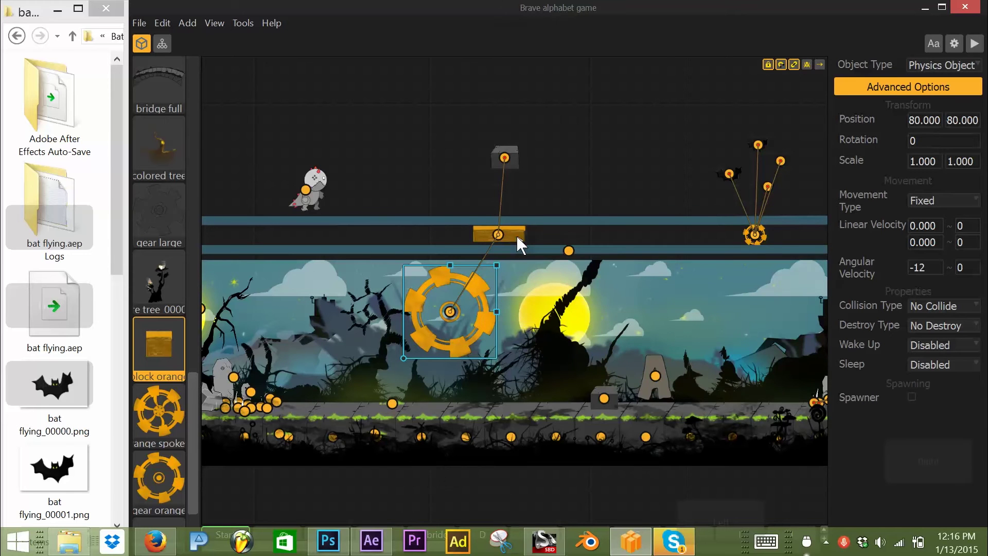
scroll(517, 235, up, 2)
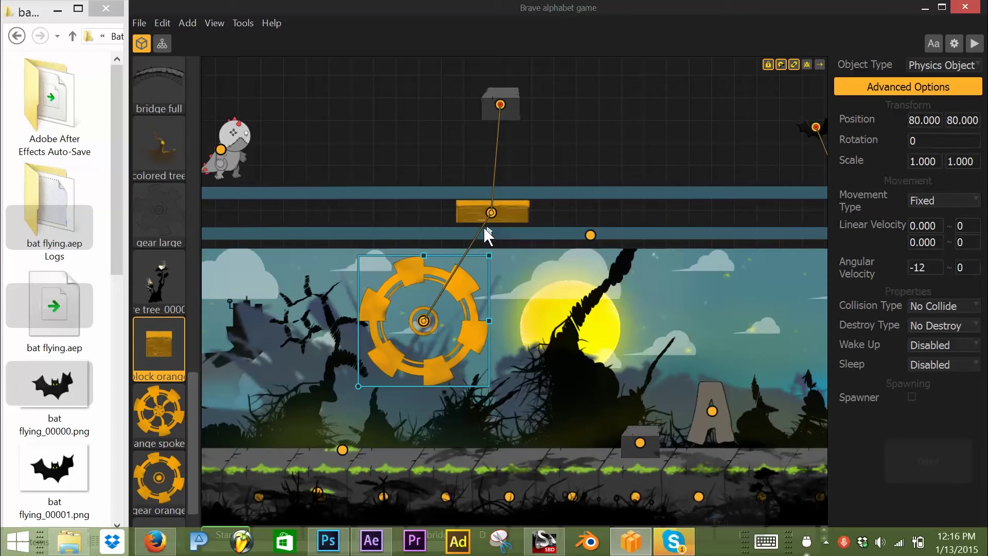
click(464, 212)
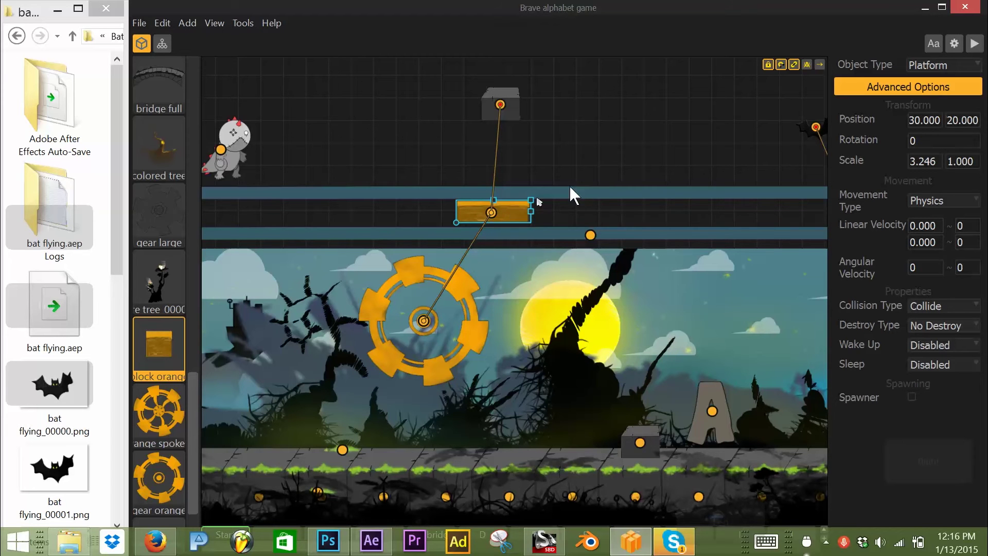
click(594, 194)
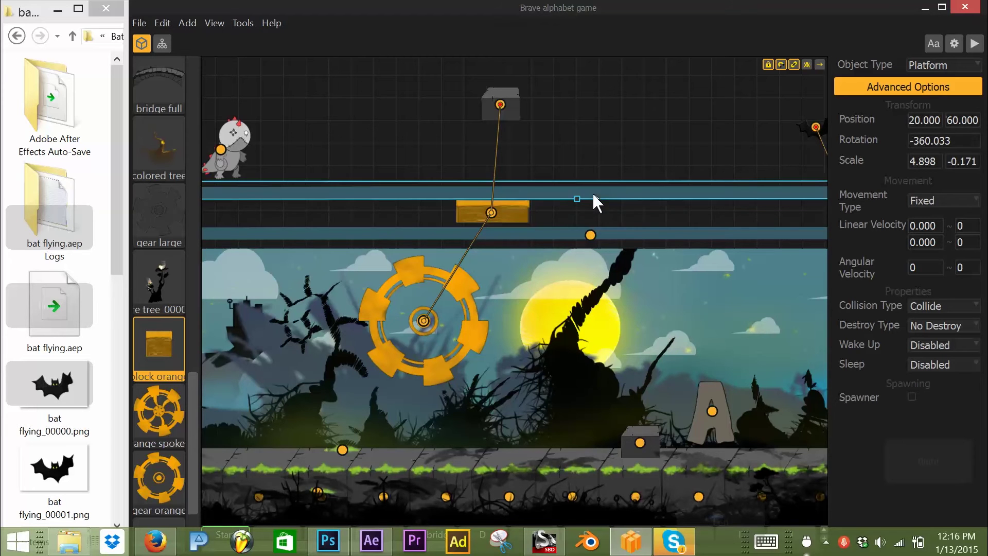
click(630, 236)
click(510, 206)
click(521, 189)
click(539, 233)
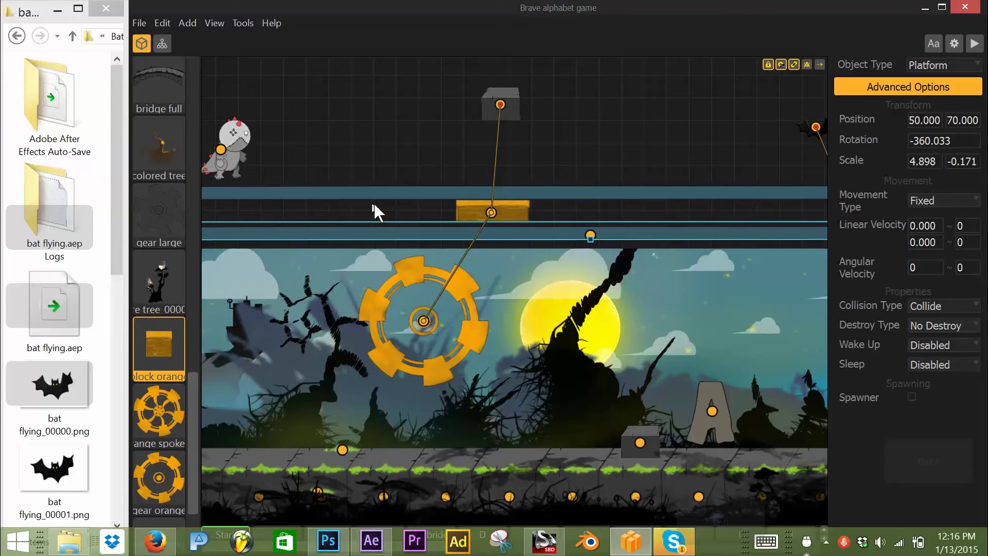
click(553, 194)
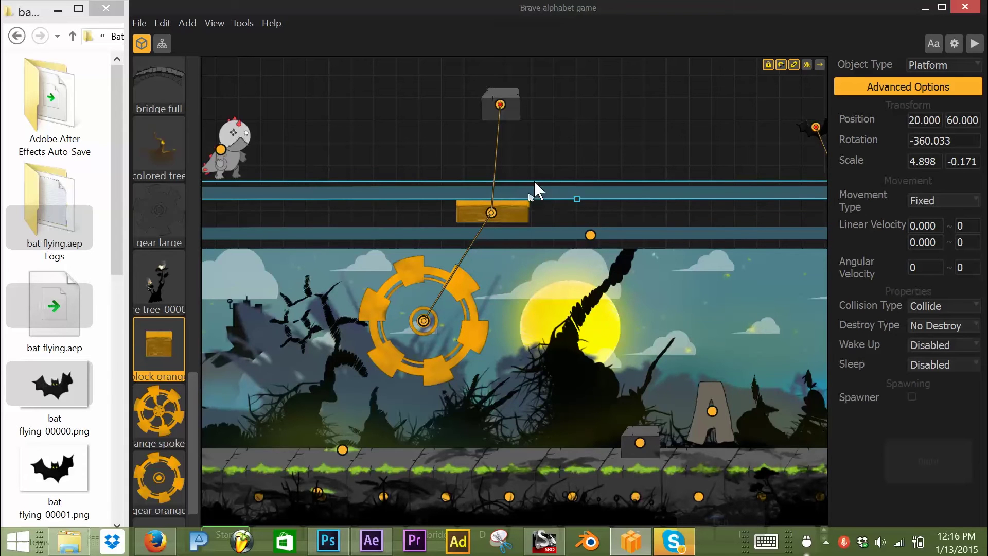
Drag the dinosaur to position 30, 50, just above the upper blue bar.
drag(247, 155, 492, 187)
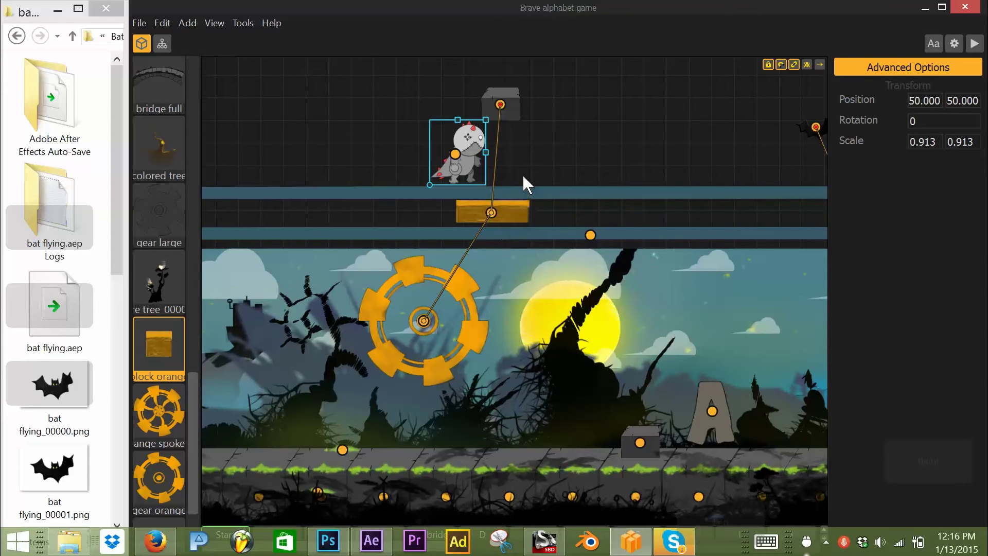
drag(471, 159, 378, 164)
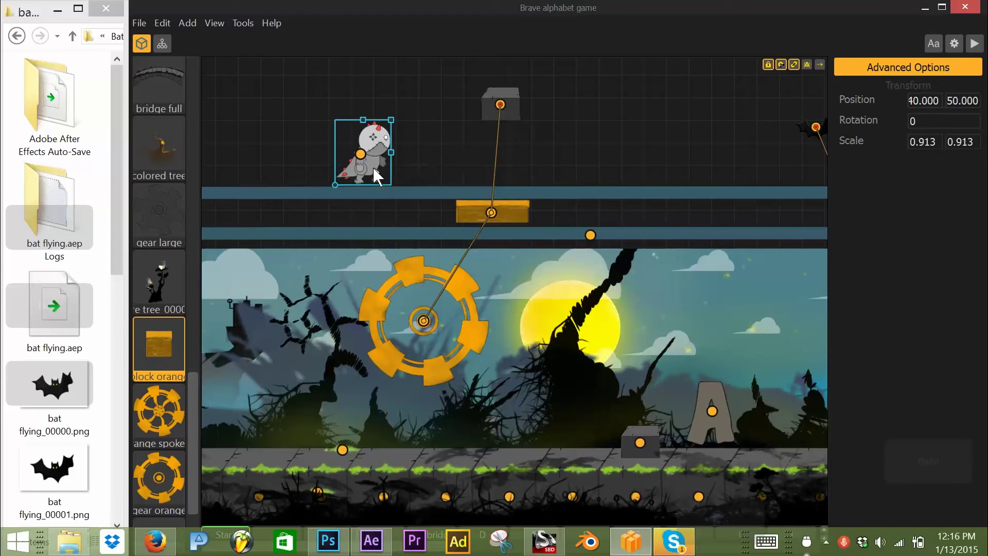
mouse_move(373, 166)
mouse_down()
mouse_move(356, 161)
mouse_move(406, 169)
mouse_move(474, 52)
mouse_move(512, 74)
mouse_move(375, 161)
mouse_up()
Zoom out and drag the dinosaur to a start position of 40, 60.
scroll(617, 149, down, 2)
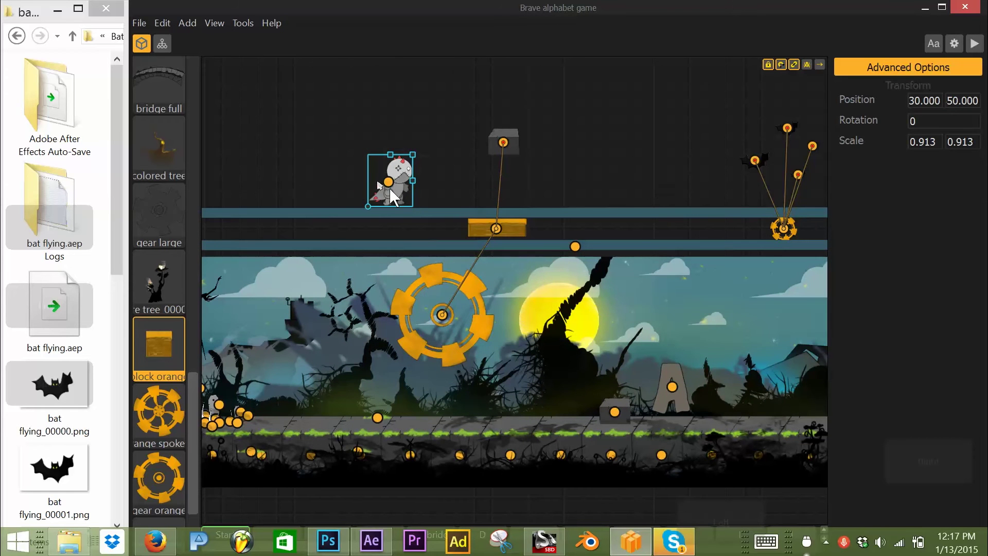
drag(396, 193, 388, 187)
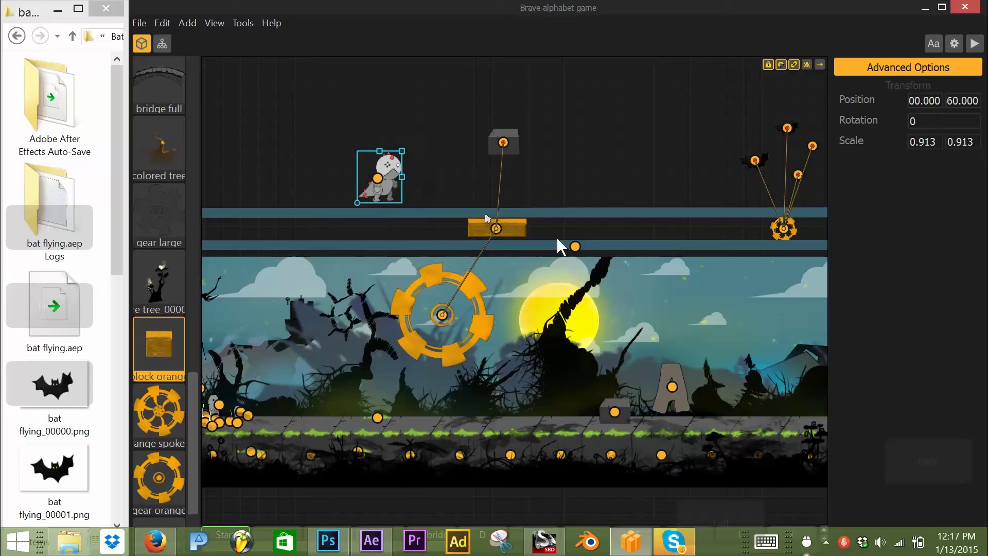
drag(503, 231, 788, 233)
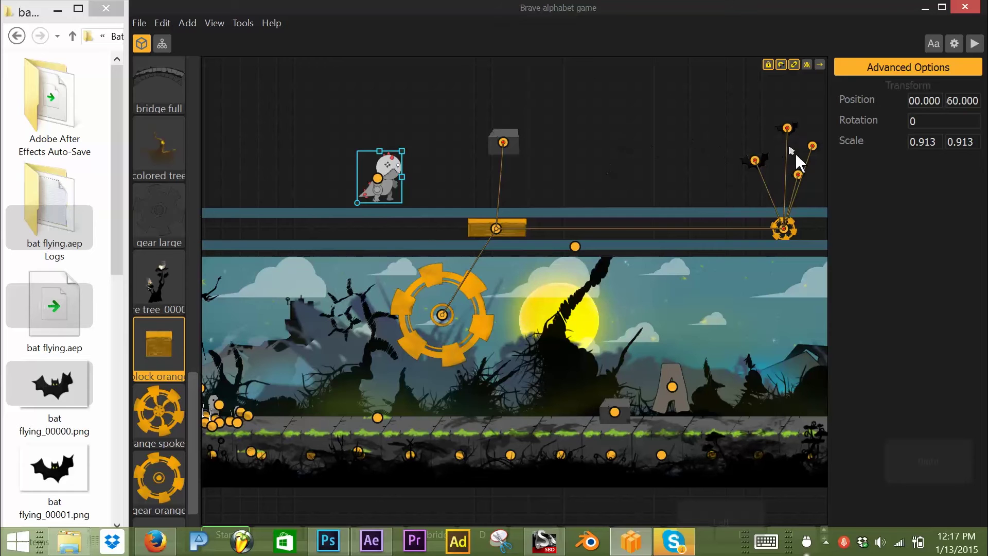
mouse_move(389, 189)
mouse_down()
mouse_move(383, 181)
mouse_move(401, 184)
mouse_up()
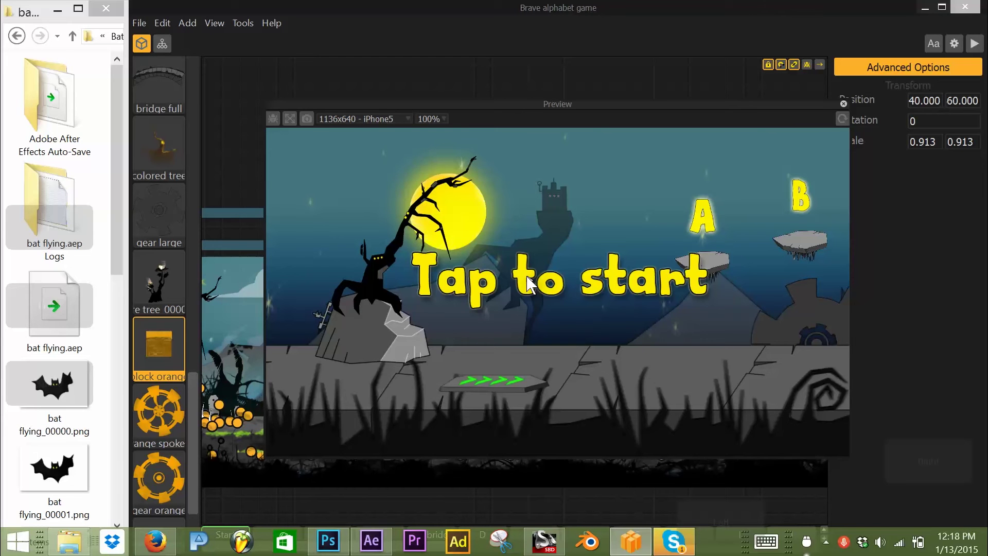
Start the game from the Tap to start screen and play past the bat rig.
click(527, 278)
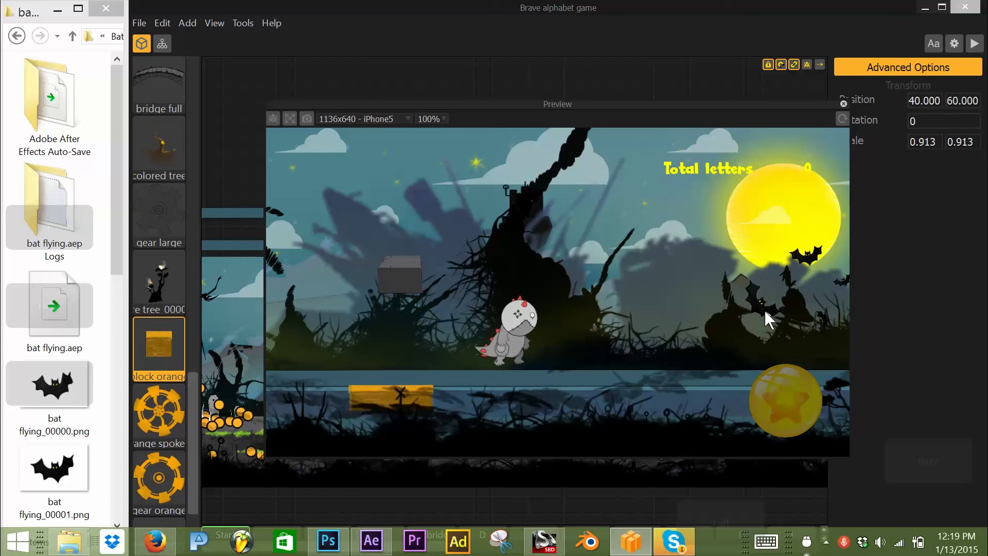
Close the preview and review the bat-to-gear joint: speed 10, torque 200.
click(843, 104)
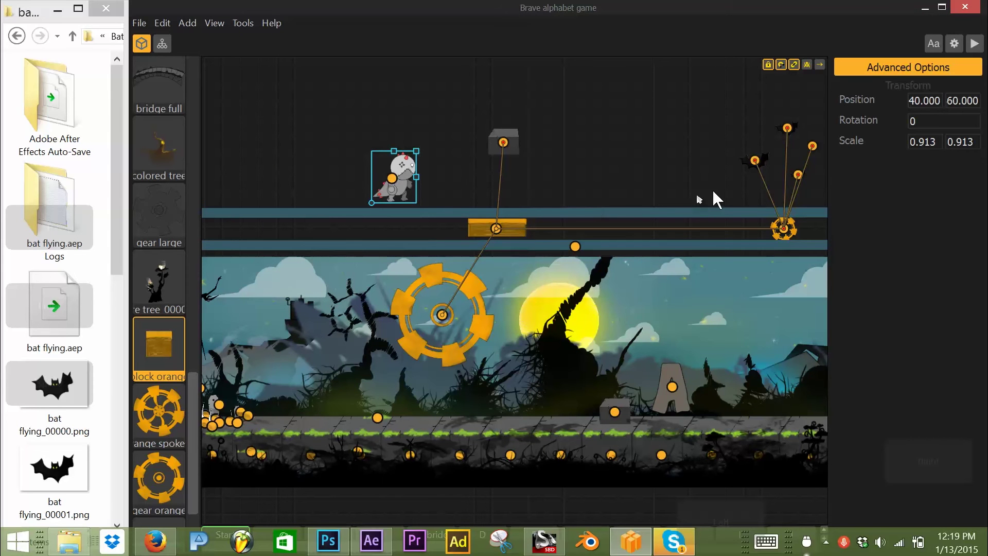
click(766, 186)
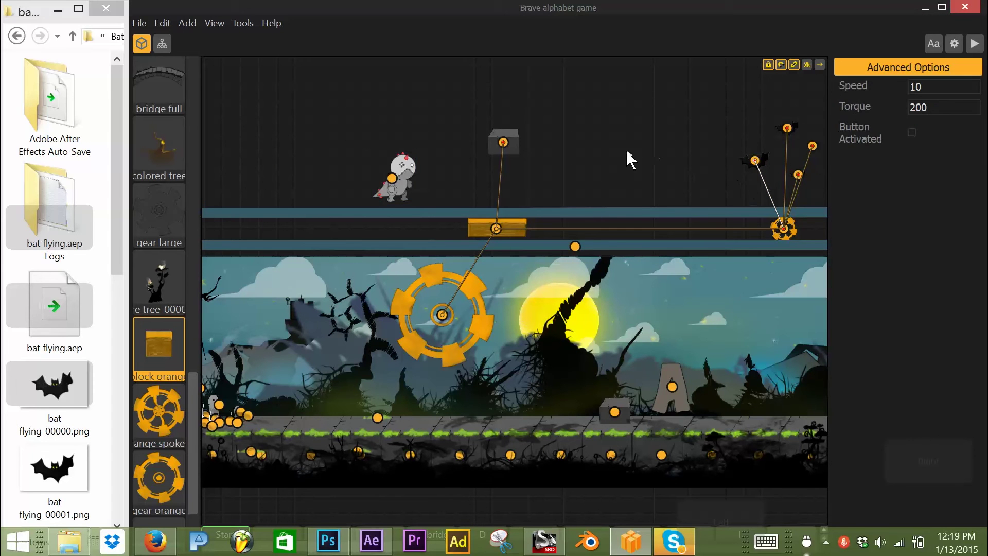
drag(627, 151, 364, 156)
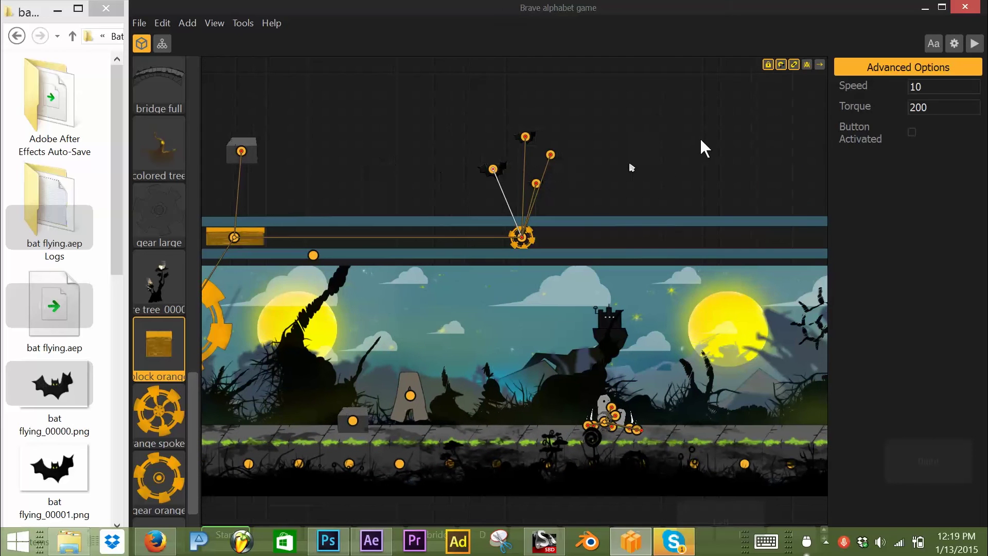
click(947, 109)
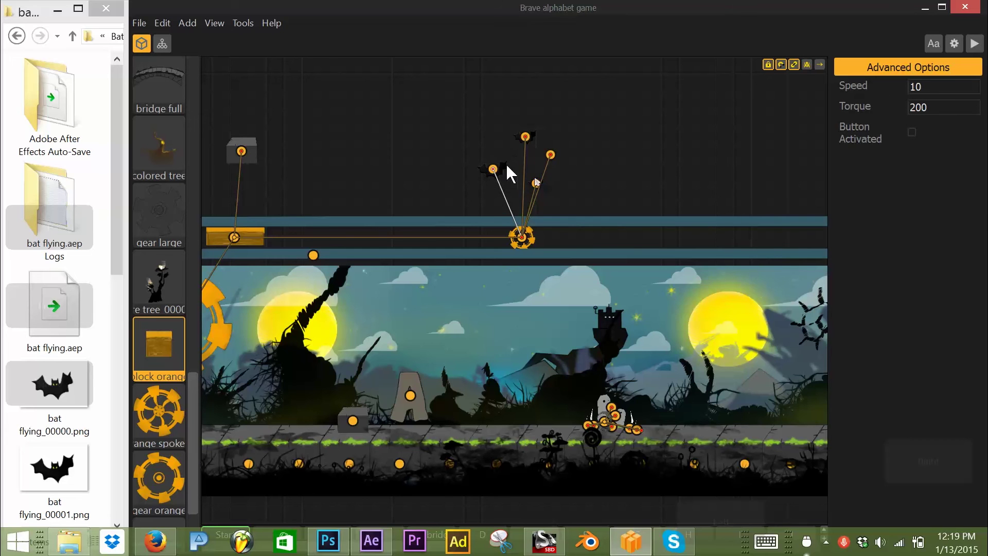
Compare Movement Type of the fixed top bat and the physics-driven left bat.
click(518, 137)
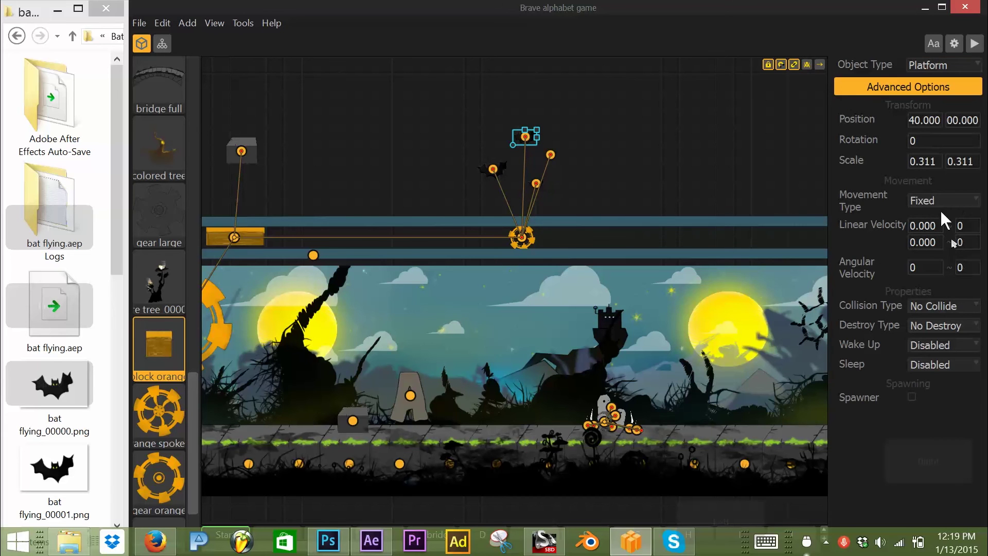
click(500, 165)
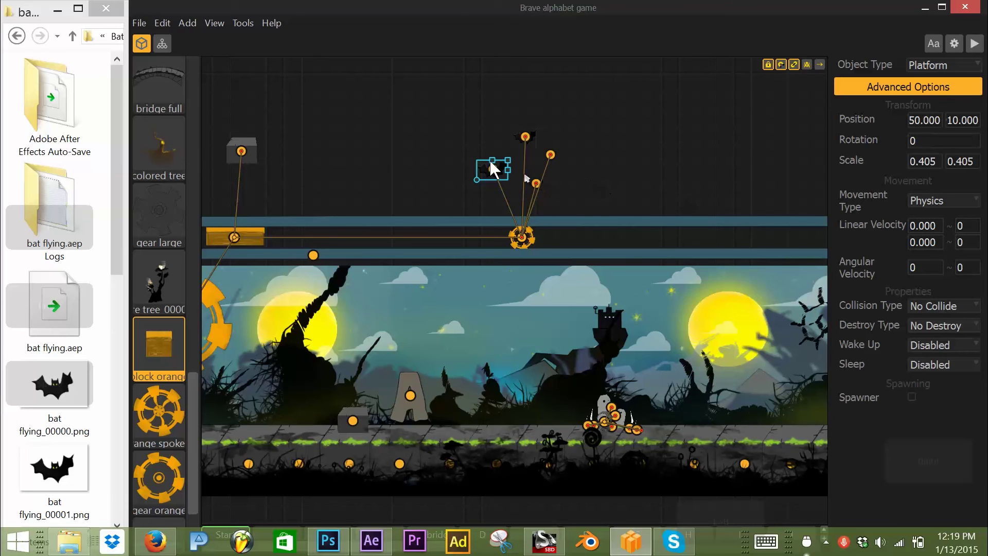
click(530, 135)
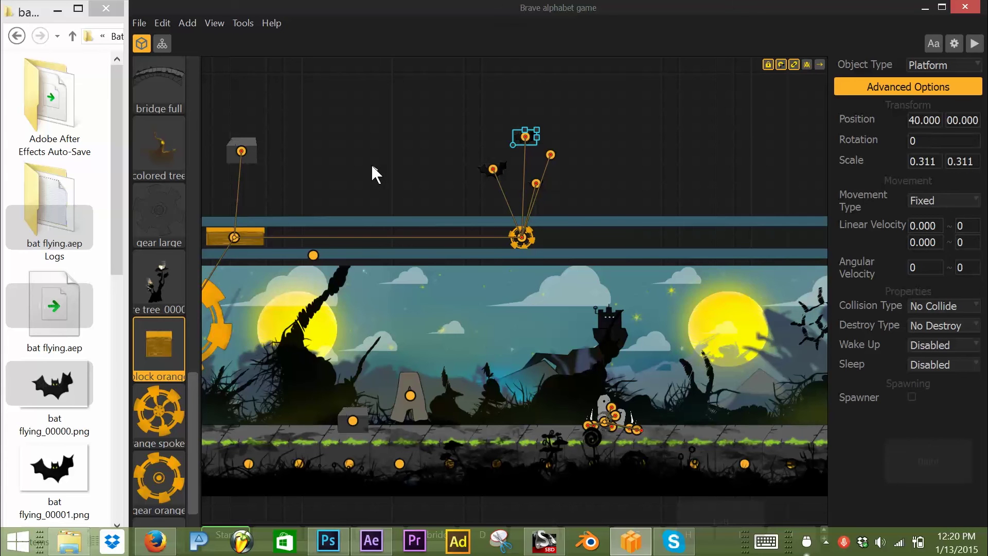
scroll(371, 164, down, 2)
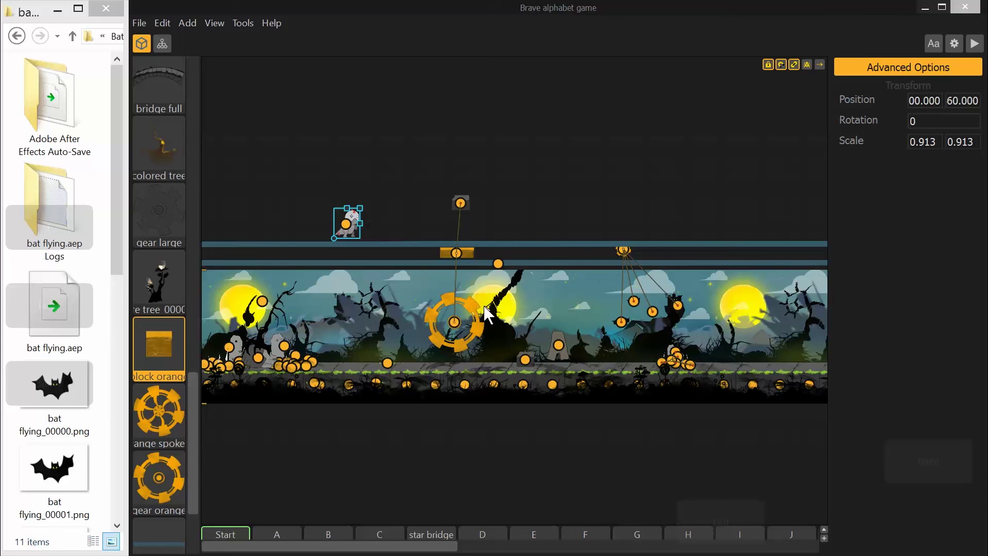
Select the large orange gear to show angular velocity -12 and No Collide.
click(472, 321)
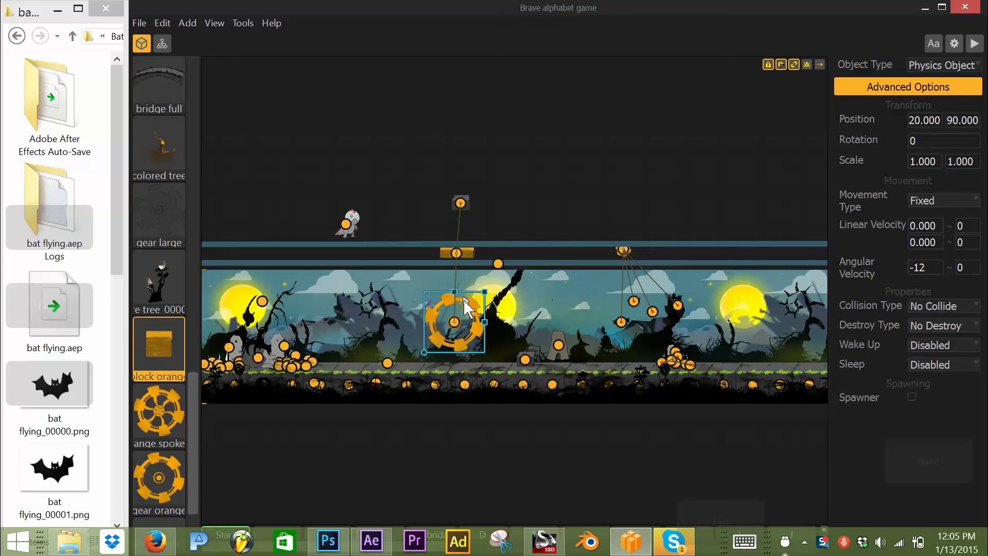
Zoom to the gear, select both blue rails, then the orange platform's Collide physics settings.
scroll(466, 298, up, 4)
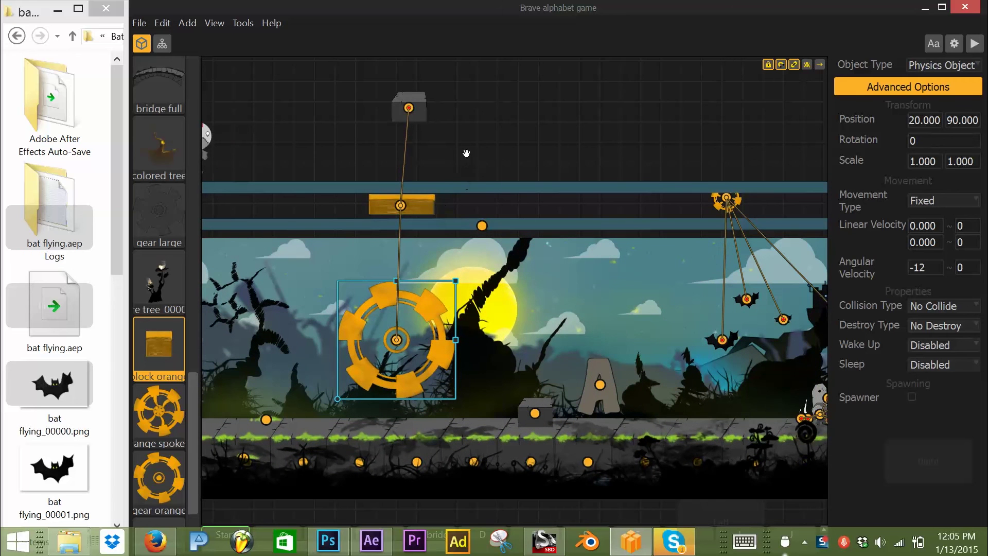
middle_drag(506, 156, 591, 167)
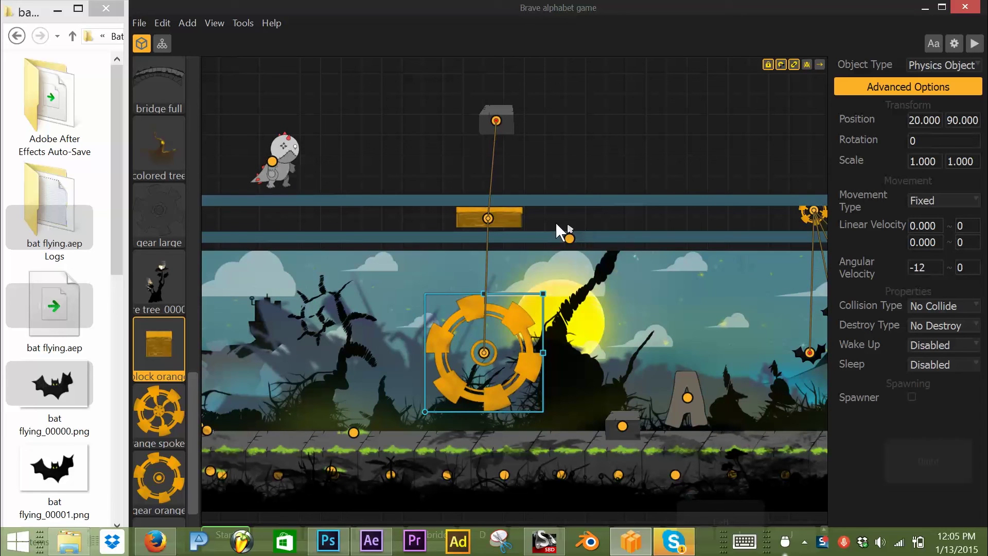
click(514, 238)
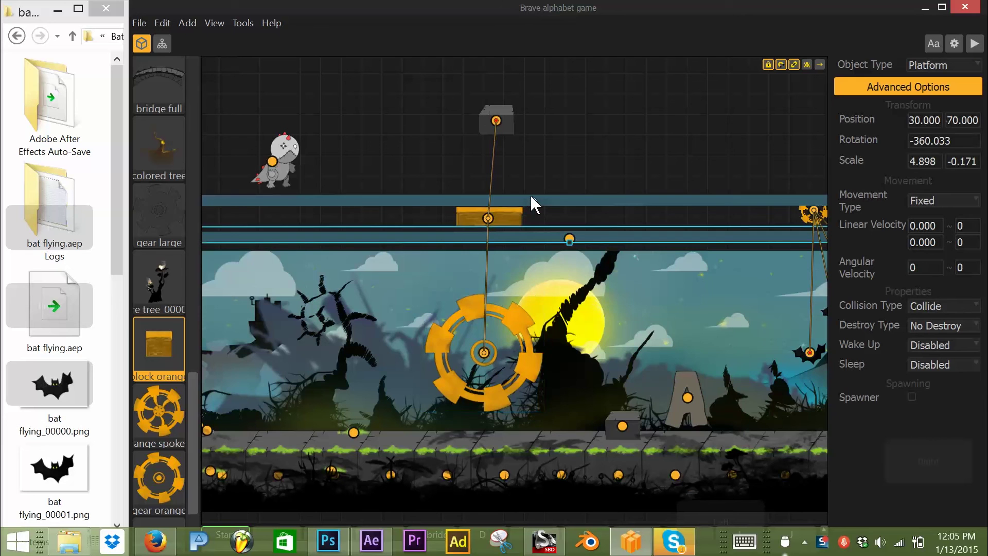
click(531, 195)
click(500, 216)
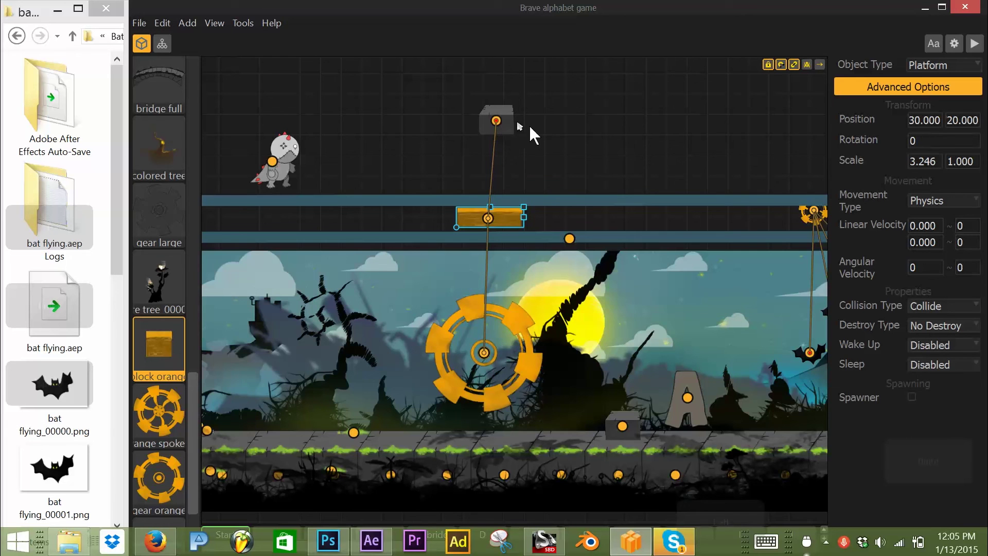
scroll(539, 137, down, 2)
scroll(539, 137, down, 1)
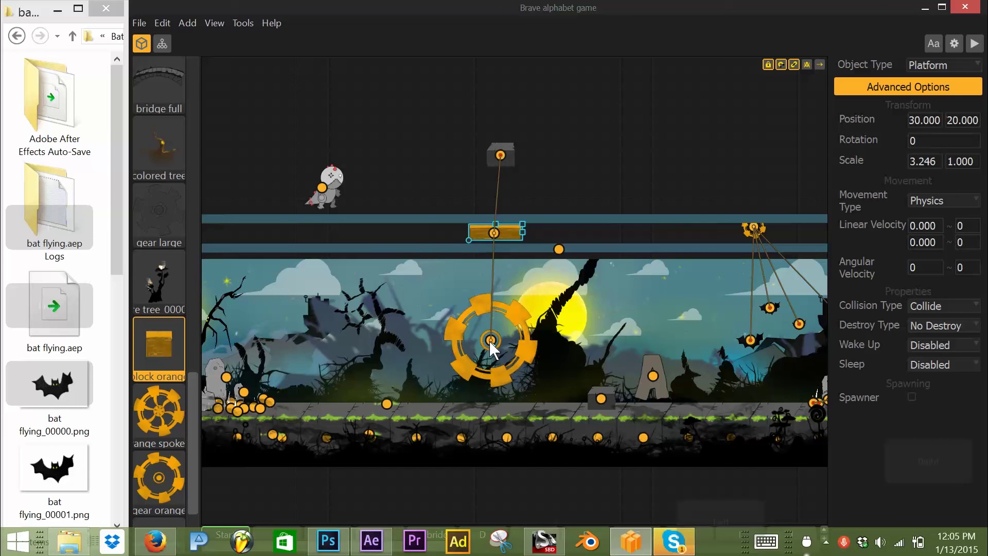
Review the fixed grey block's properties, then launch a level preview.
click(508, 161)
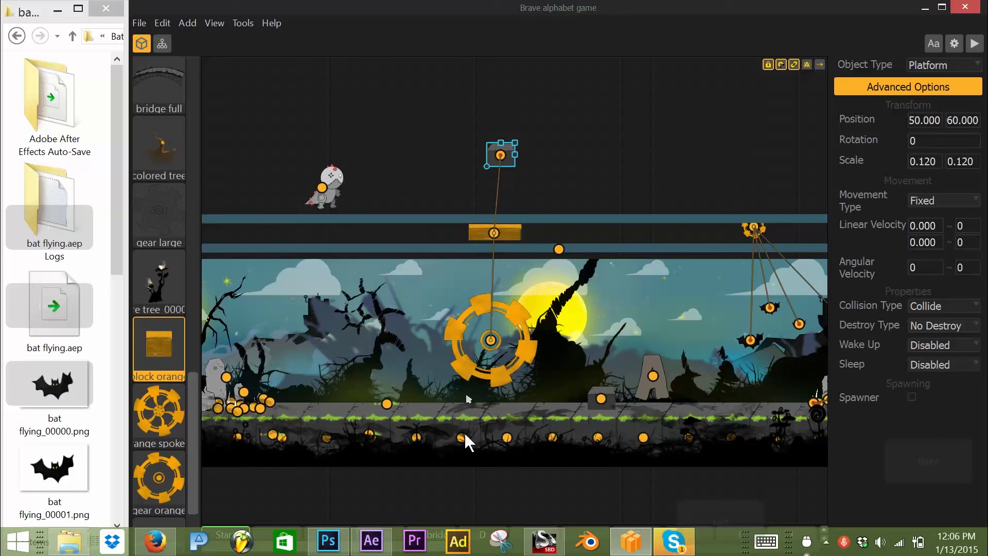
mouse_move(440, 205)
middle_down()
mouse_move(432, 201)
mouse_move(441, 201)
middle_up()
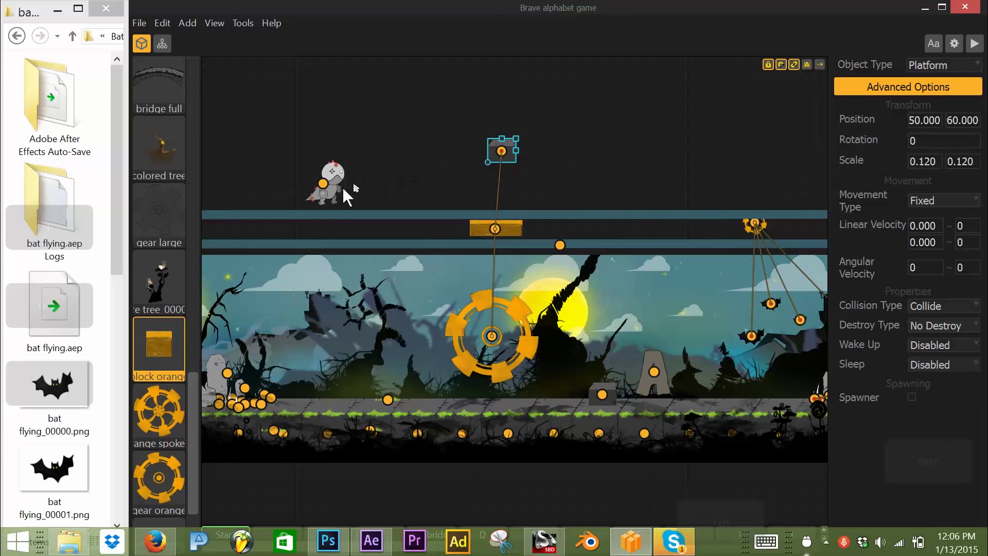
click(974, 46)
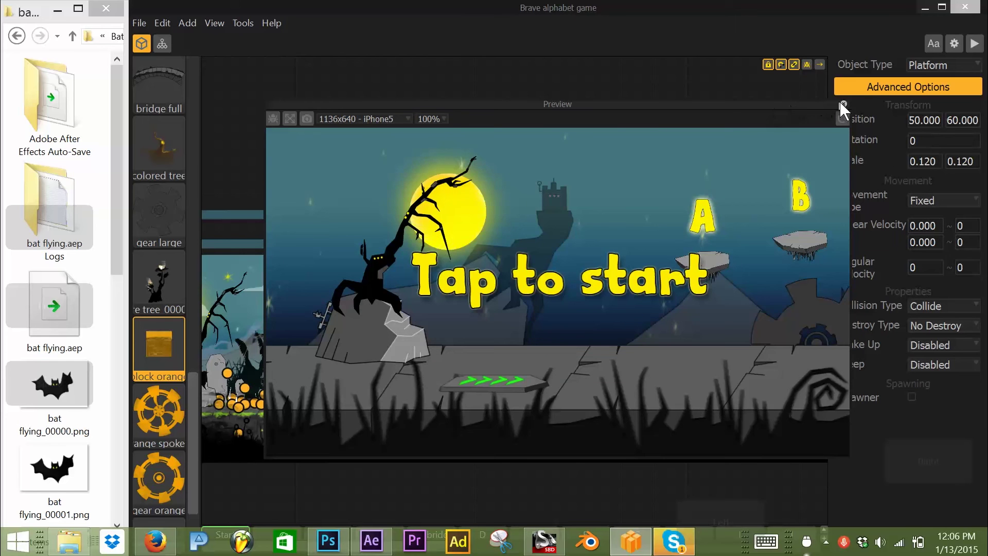
Start the game and jump the dinosaur onto the dark box and back off.
click(644, 247)
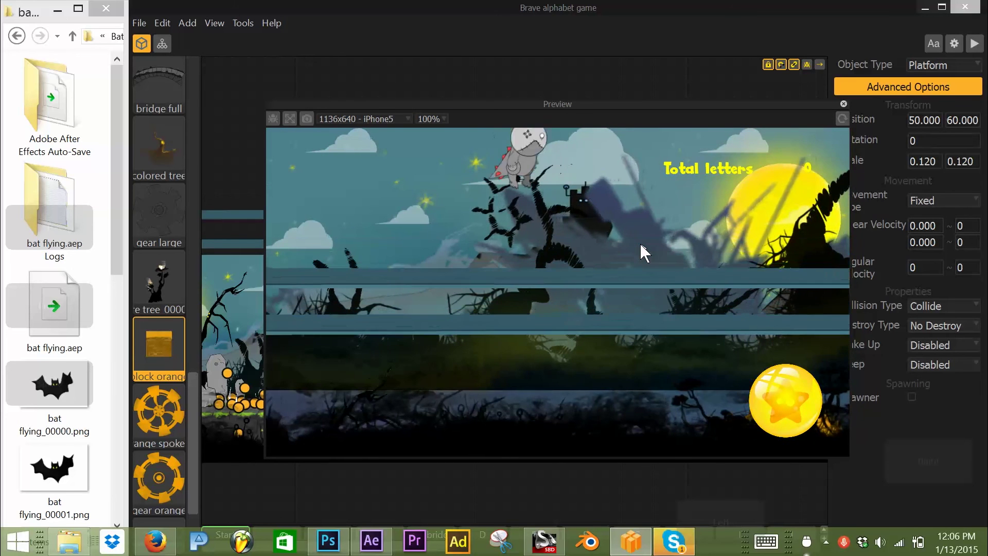
click(641, 243)
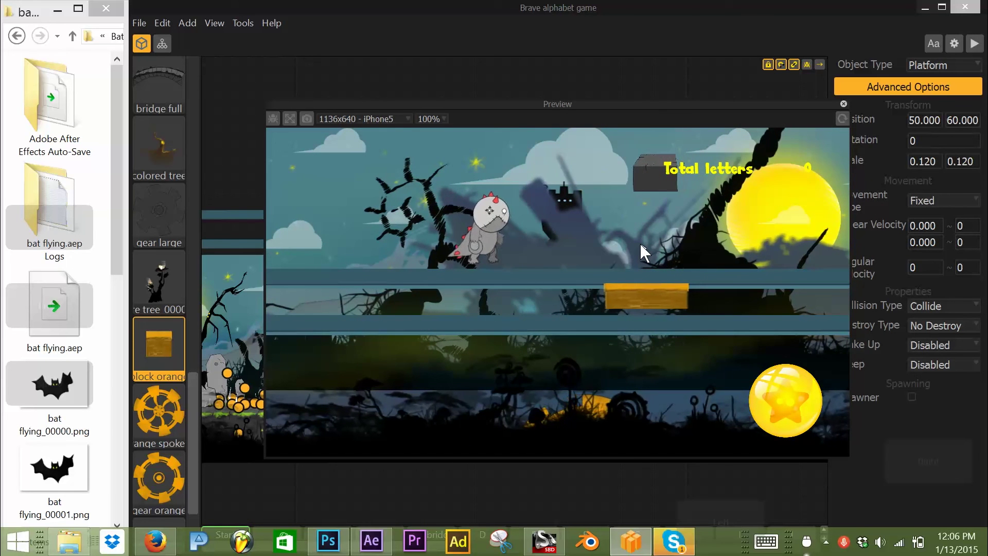
click(641, 243)
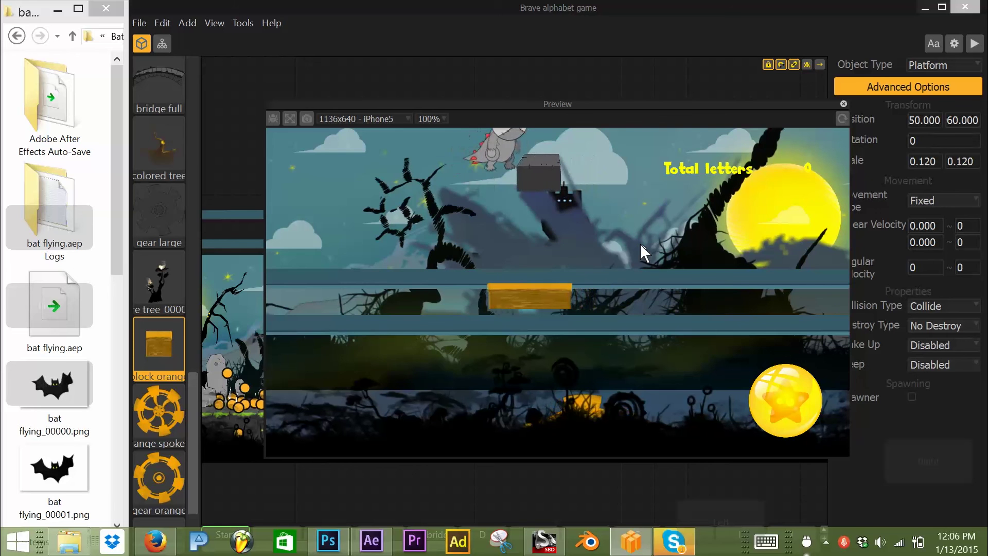
click(641, 243)
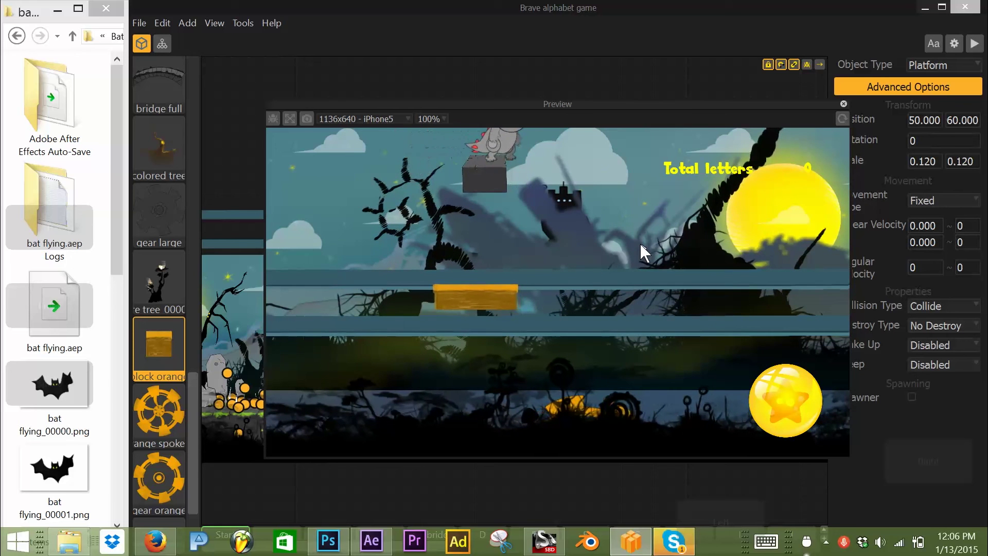
click(640, 243)
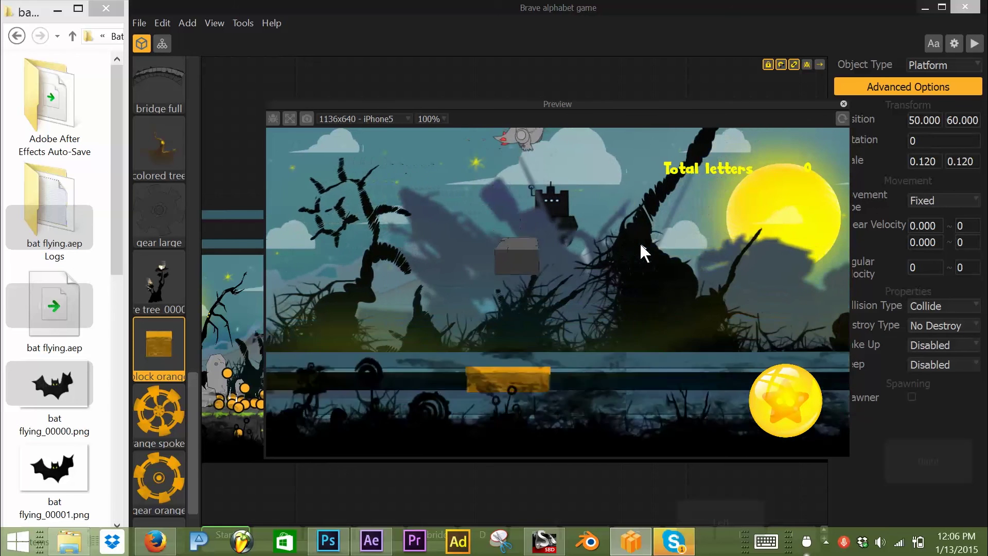